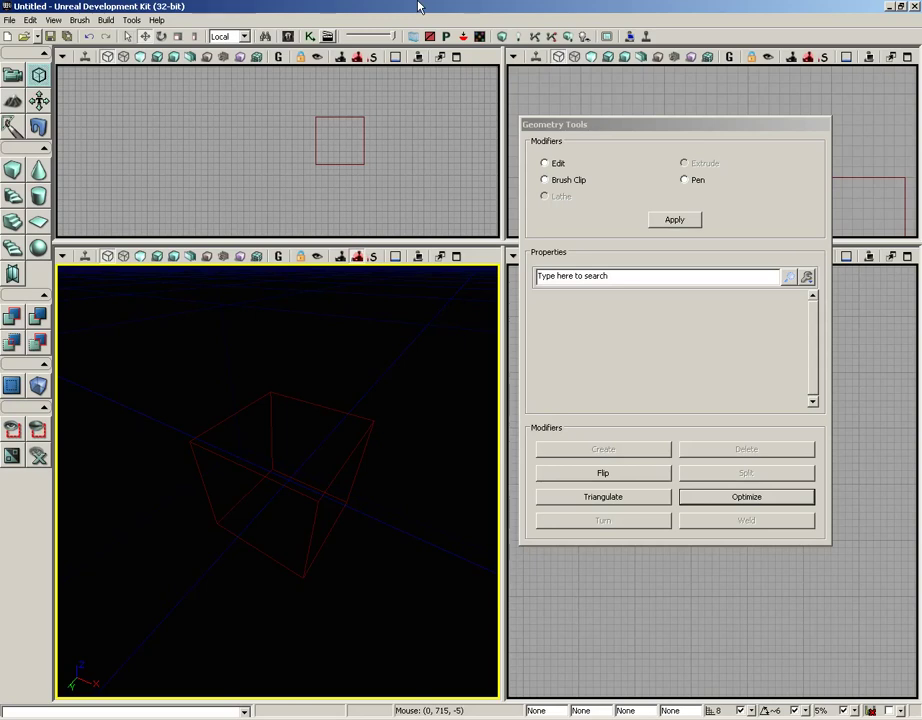
Select the red builder brush and slide it aside along the X axis
left_click(366, 145)
left_click(366, 145)
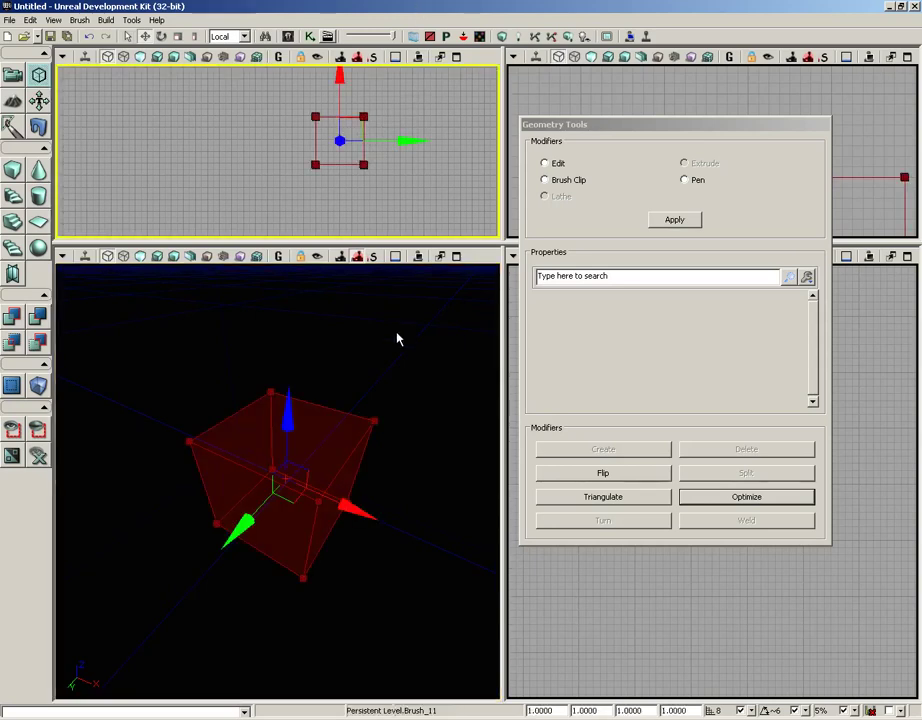
left_click(418, 339)
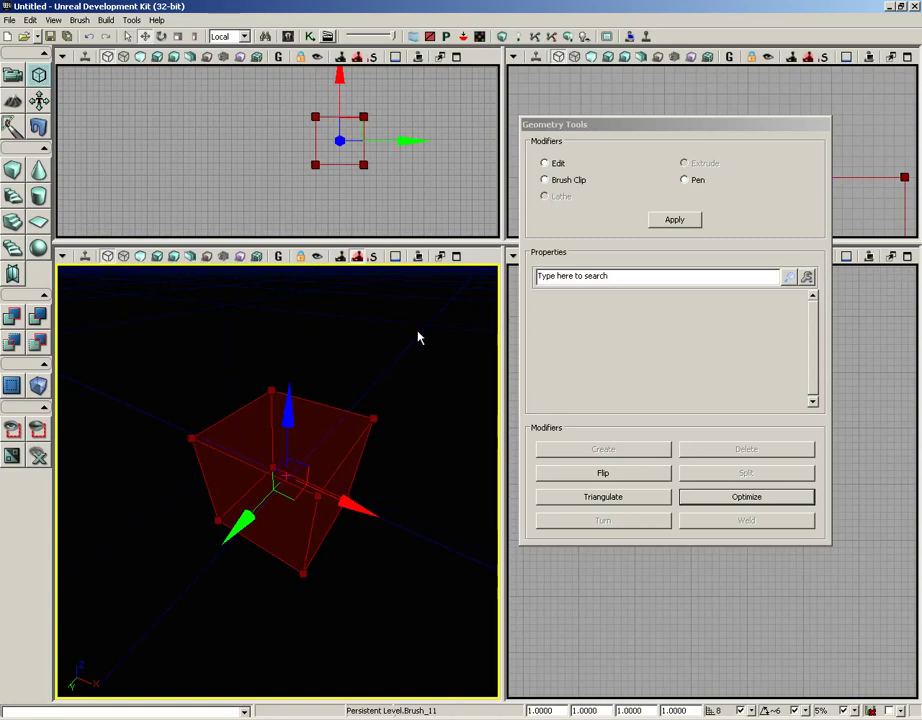
mouse_move(360, 504)
left_mouse_down()
mouse_move(212, 445)
mouse_move(57, 305)
mouse_move(35, 300)
left_mouse_up()
Select the blue cube brush and orbit the perspective view to look down on it
left_click(439, 387)
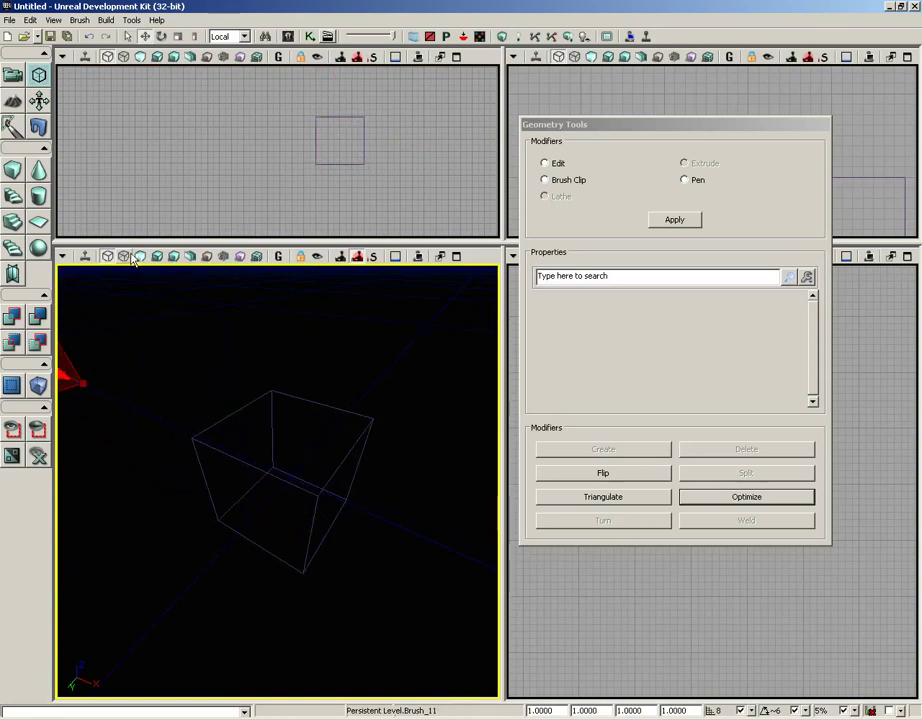
left_click(365, 431)
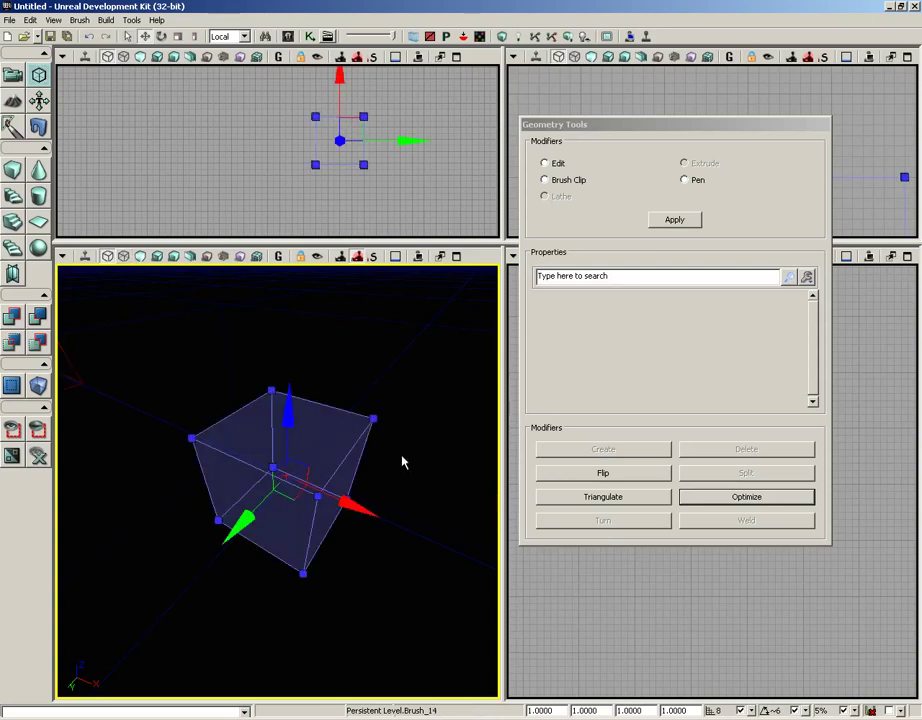
mouse_move(403, 462)
left_mouse_down()
mouse_move(424, 459)
mouse_move(427, 376)
mouse_move(424, 469)
mouse_move(490, 366)
left_mouse_up()
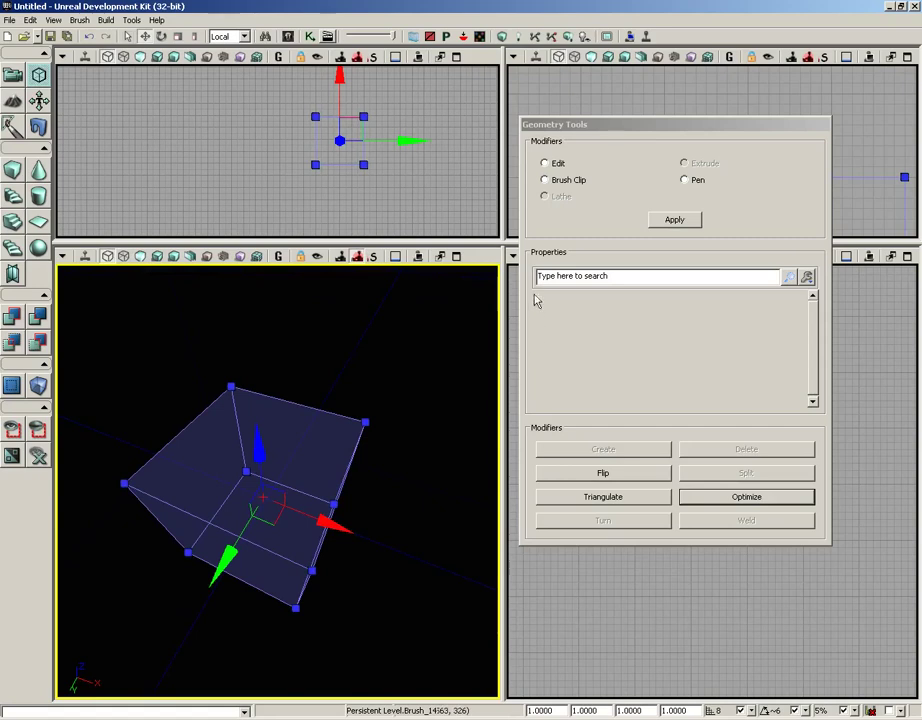
Choose Brush Clip in the Geometry Tools Modifiers list
left_click(546, 184)
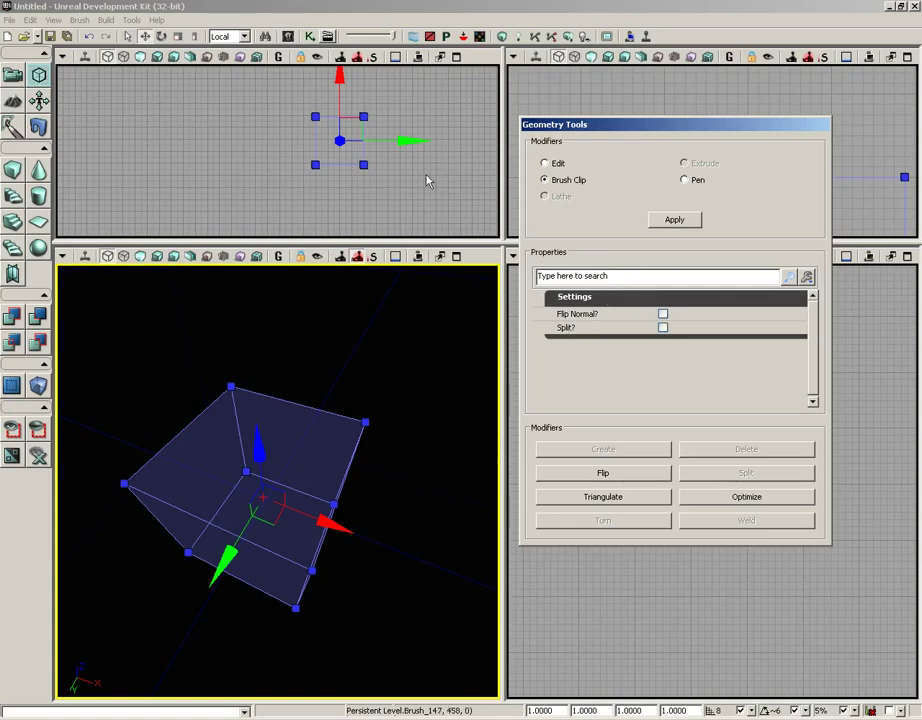
Enlarge the top viewport and zoom in around the cube brush
left_click_drag(438, 246, 438, 449)
mouse_move(432, 299)
left_mouse_down()
mouse_move(376, 313)
mouse_move(309, 291)
mouse_move(323, 298)
left_mouse_up()
scroll(376, 383, "up", 2)
scroll(403, 198, "up", 1)
left_click_drag(405, 183, 407, 177)
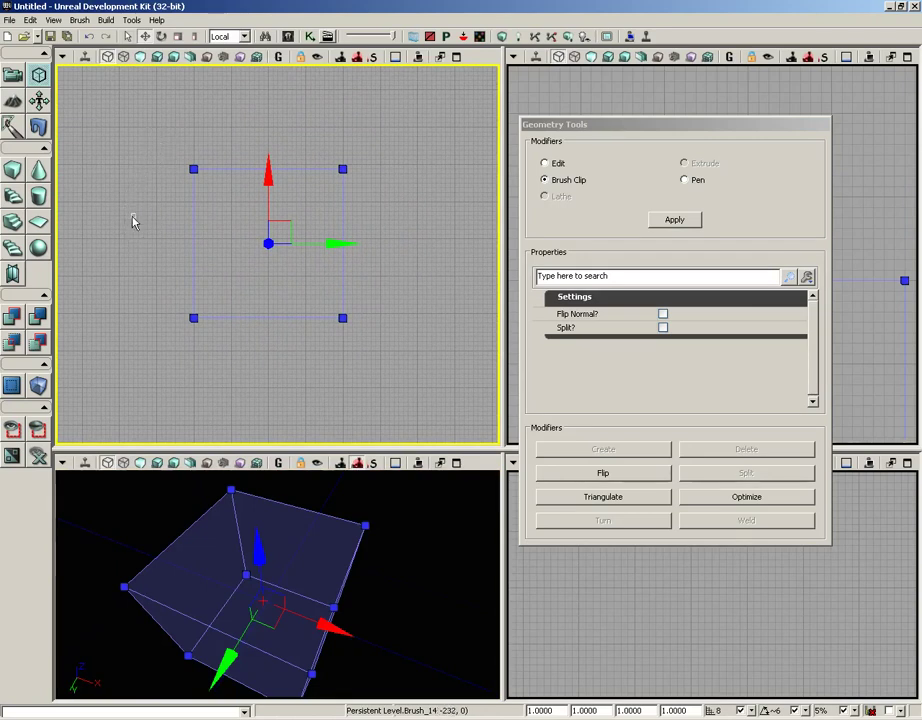
Set the drag grid snap size to 32 from the status-bar dropdown
left_click(751, 712)
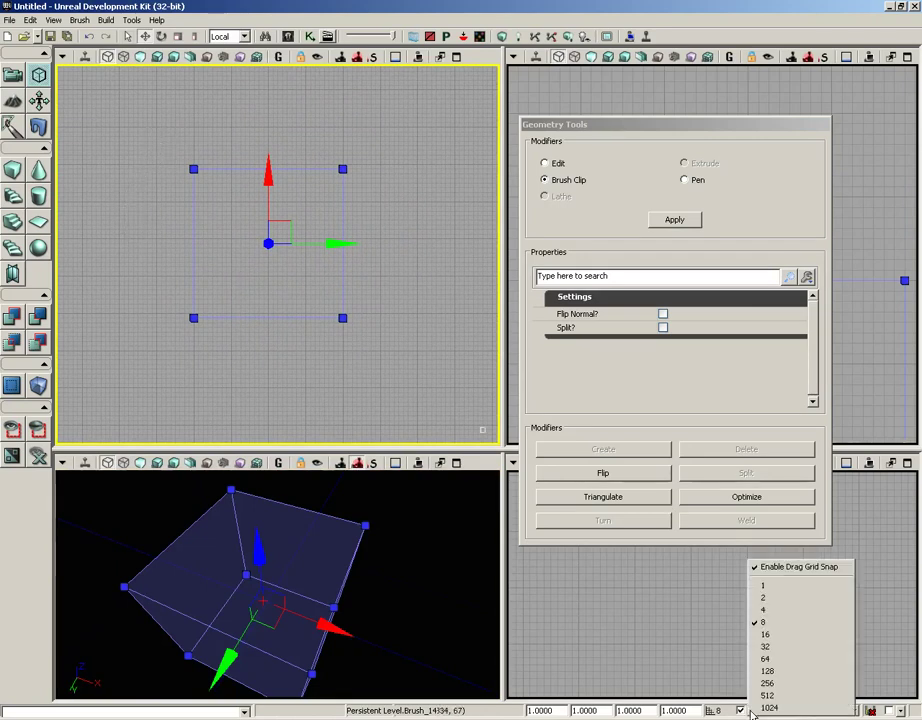
left_click(766, 660)
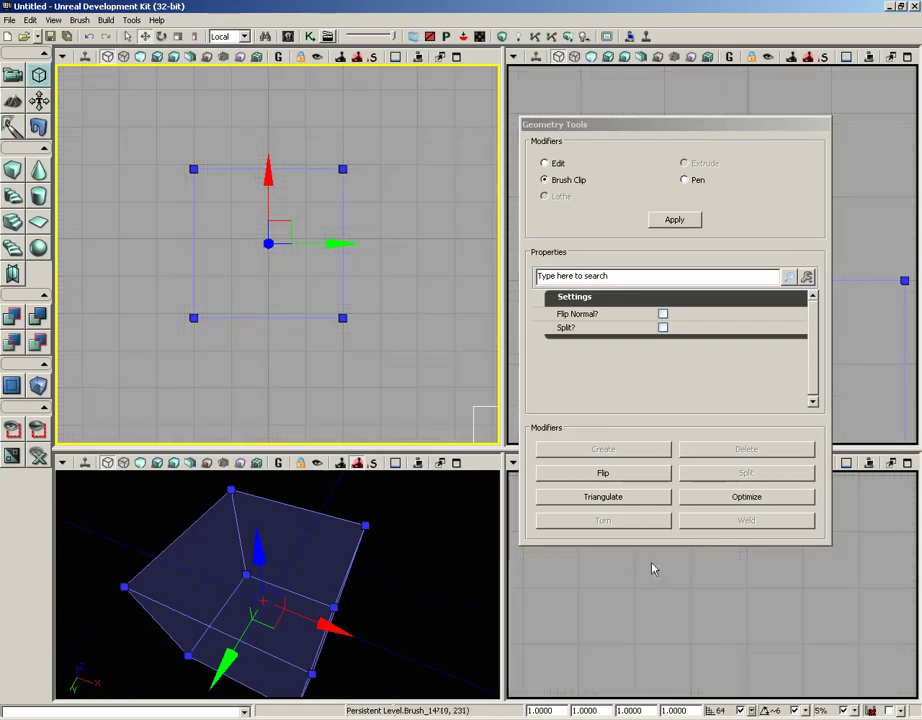
left_click(752, 712)
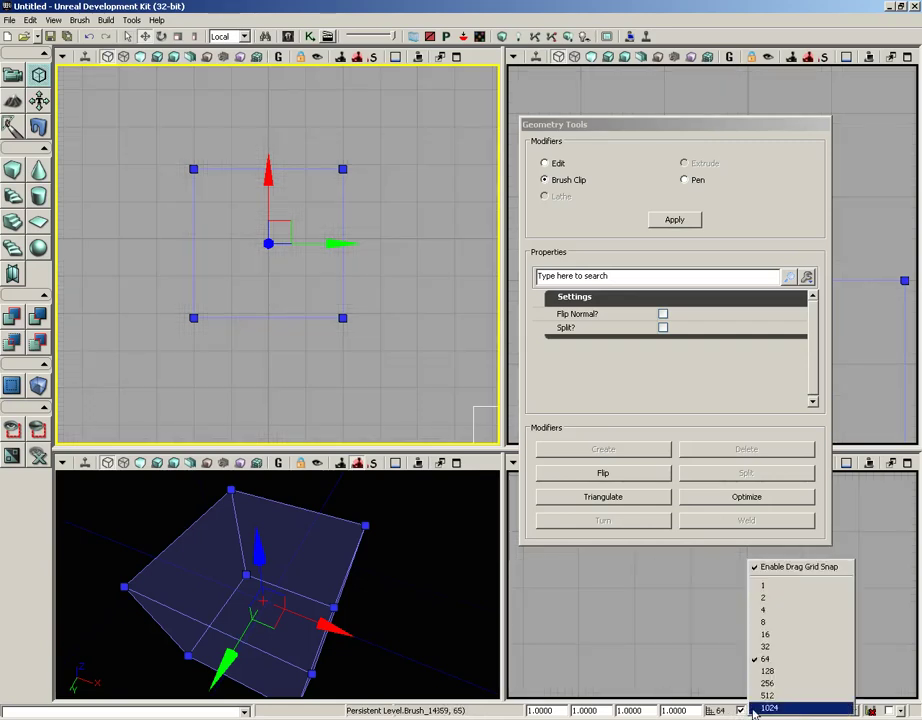
left_click(766, 646)
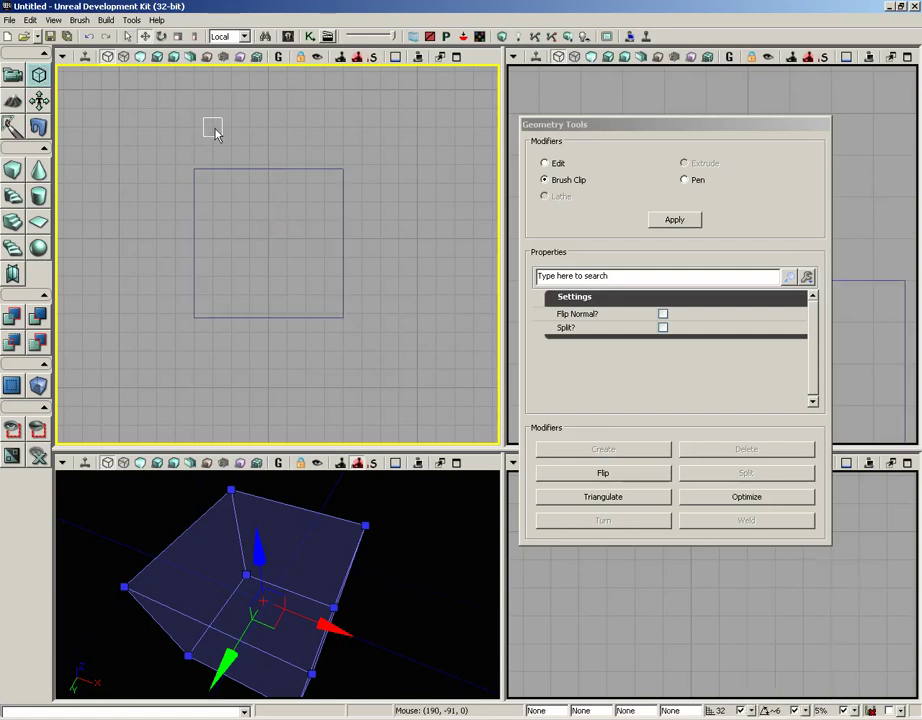
Place a diagonal clip line across the cube in the top view, then reselect the cube
left_click(215, 133)
left_click_drag(214, 129, 211, 128)
left_click(211, 126)
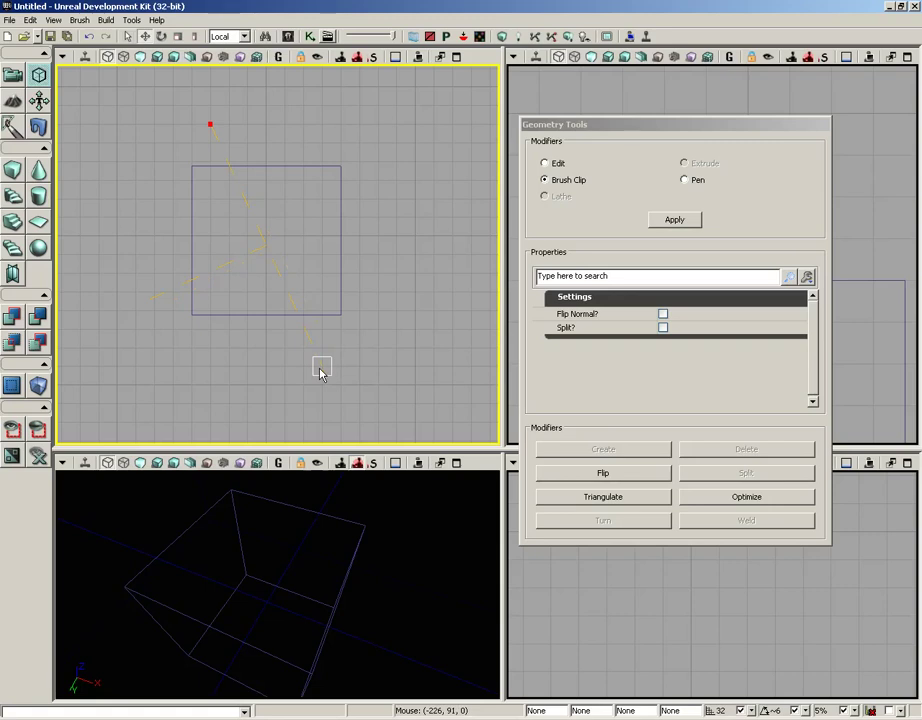
left_click(321, 367)
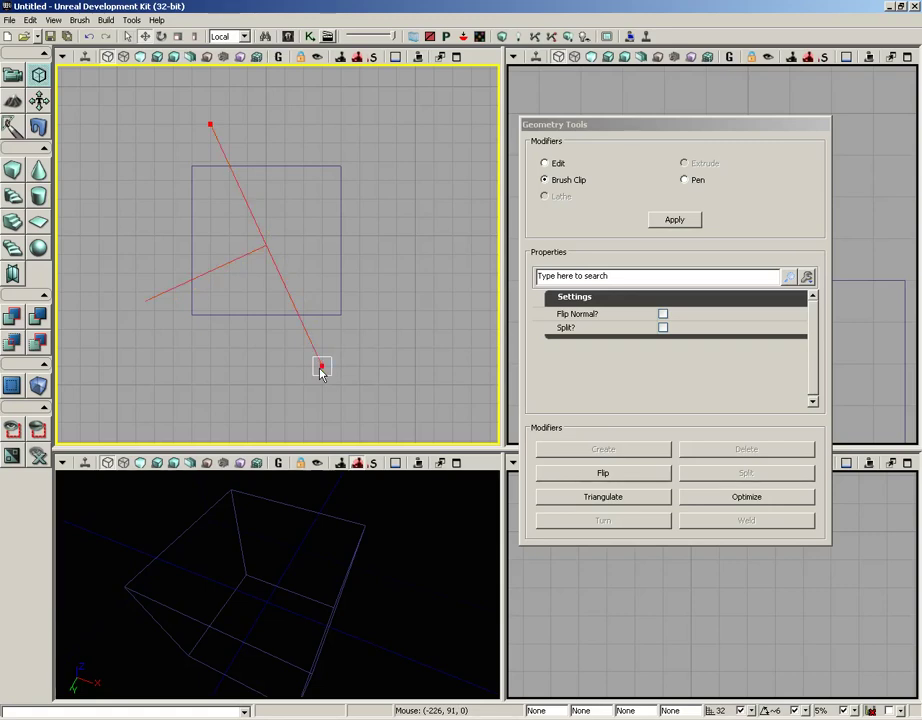
left_click(341, 196)
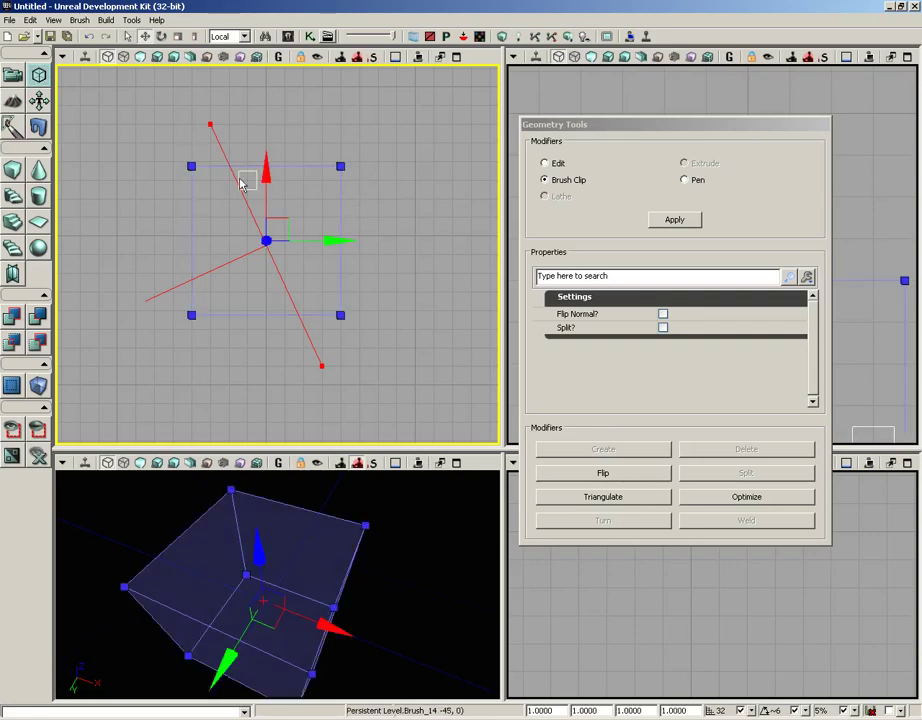
Apply the clip to cut away the cube's lower-left corner, then deselect it
left_click(675, 222)
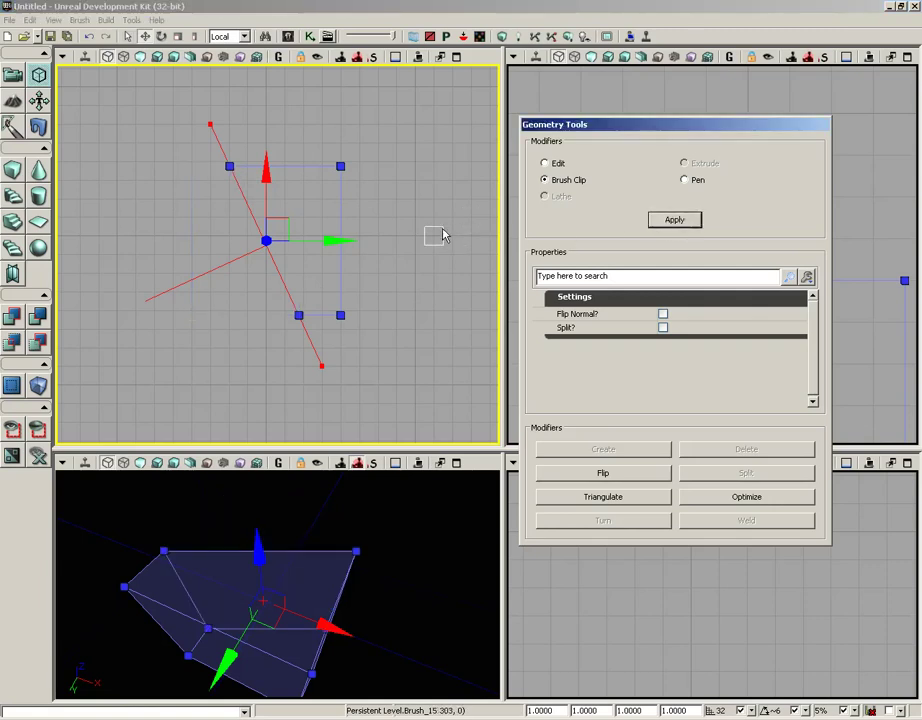
left_click(418, 183)
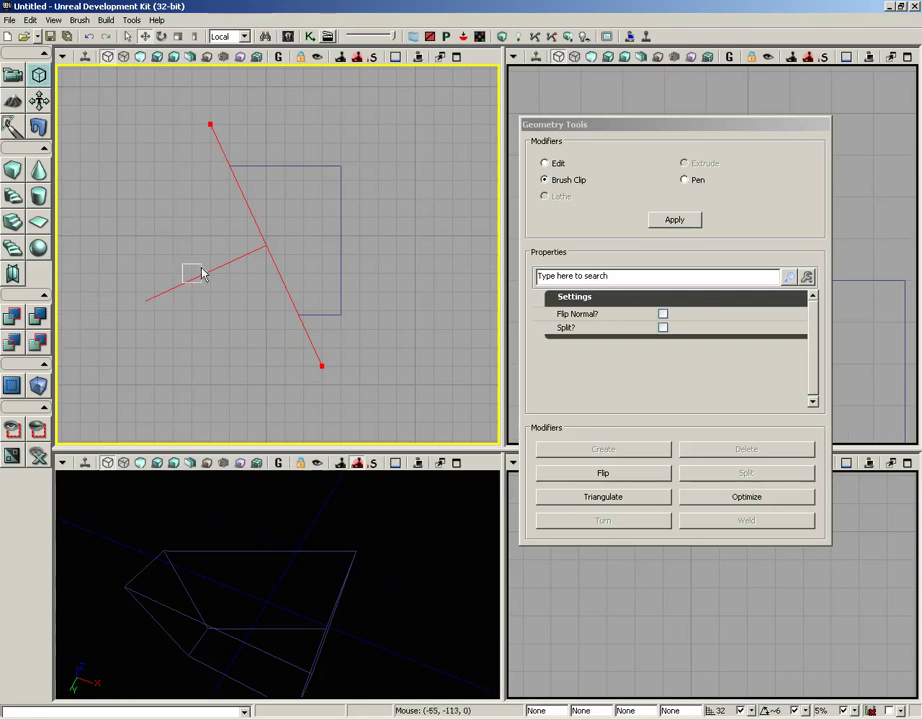
Delete the clipped brush and reselect Brush Clip to clear the old clip line
mouse_move(226, 253)
left_mouse_down()
mouse_move(387, 266)
mouse_move(385, 243)
left_mouse_up()
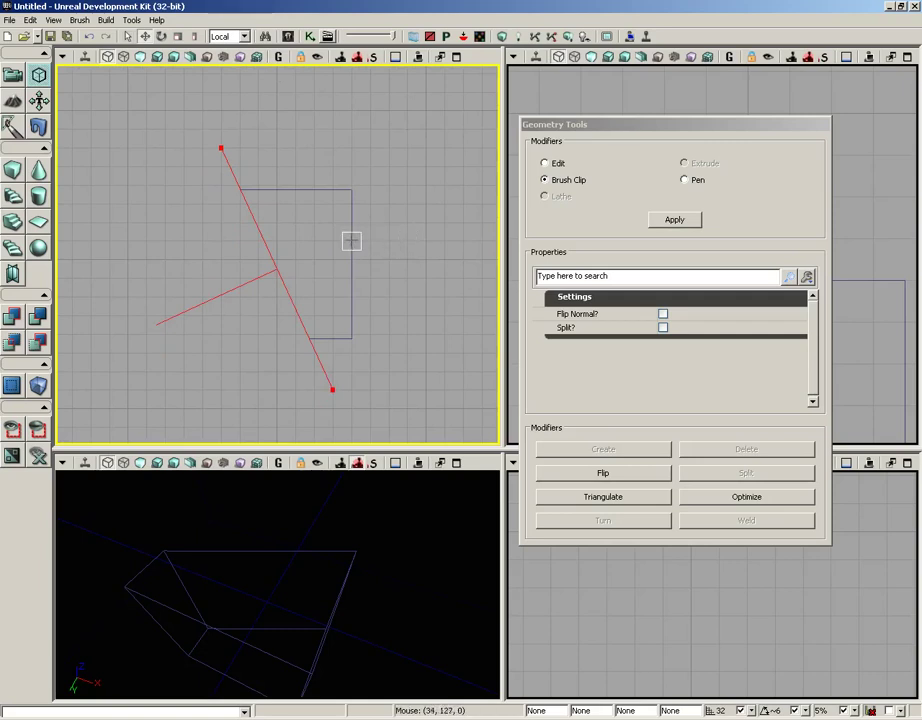
left_click(351, 240)
key("Delete")
scroll(354, 208, "down", 3)
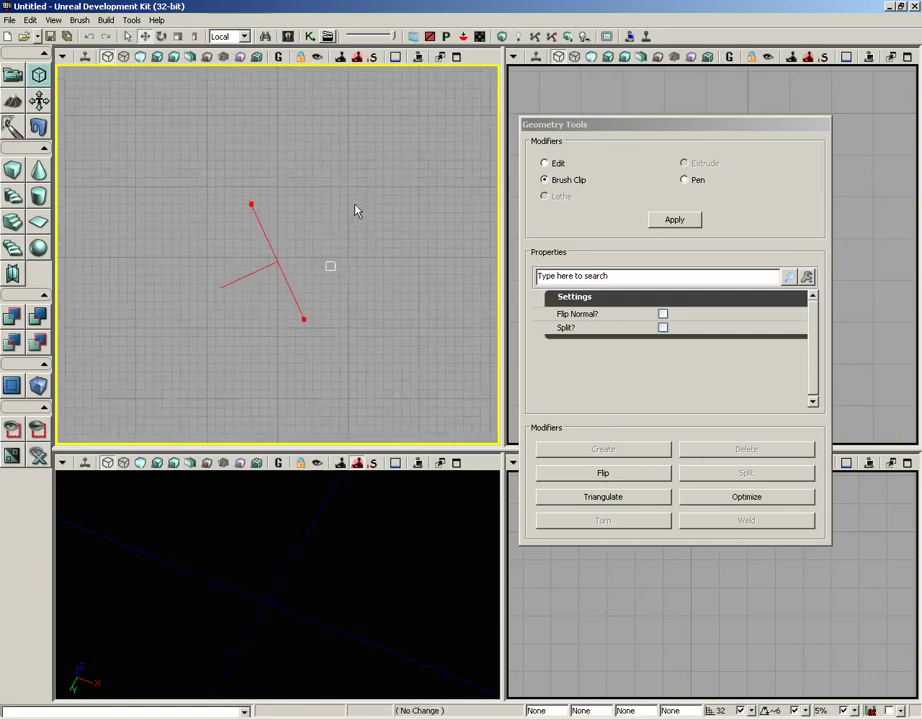
left_click(545, 163)
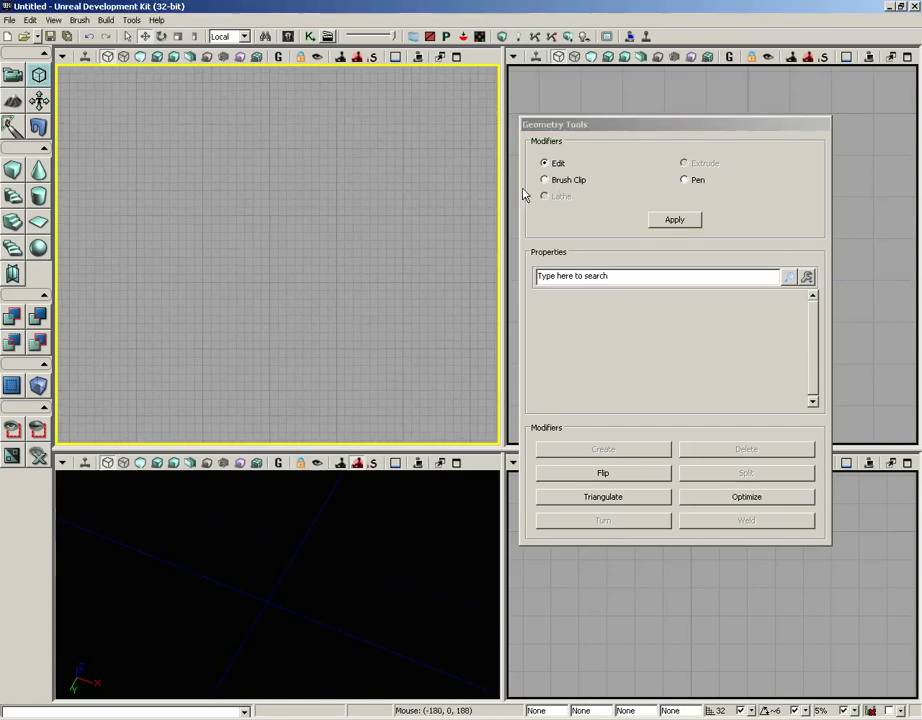
left_click(545, 180)
scroll(328, 243, "down", 2)
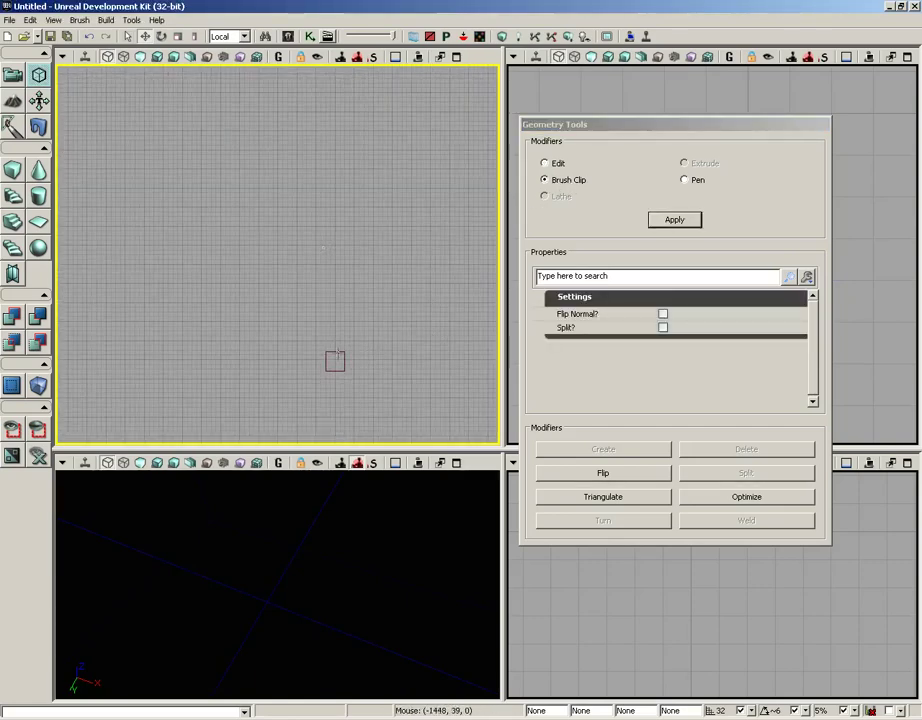
Move the builder brush off the square brush and frame the square in the top view
left_click(335, 361)
left_click_drag(384, 361, 328, 263)
scroll(328, 263, "up", 5)
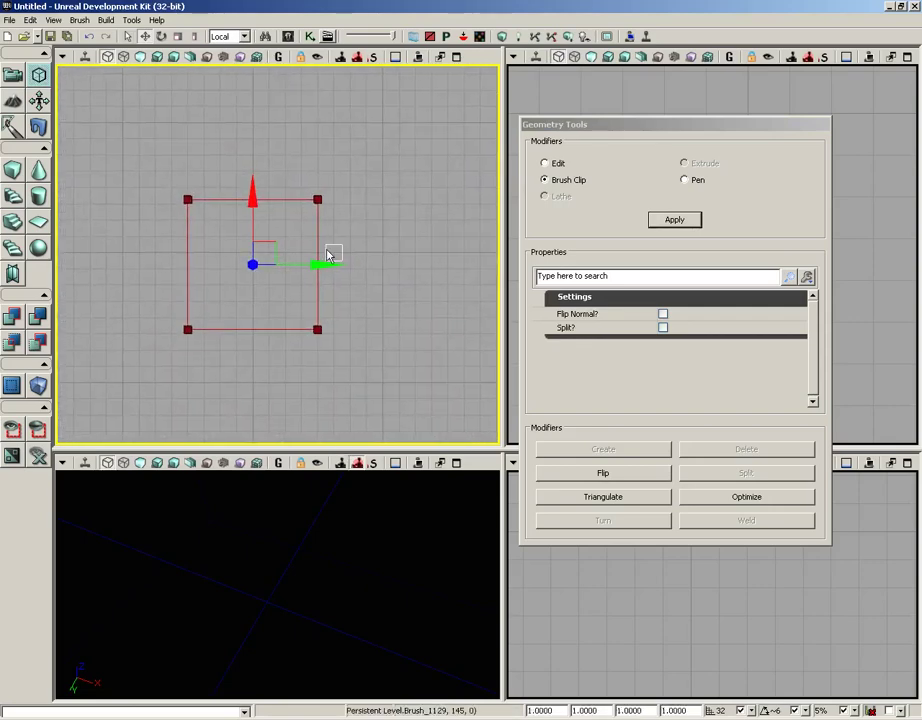
mouse_move(268, 241)
left_mouse_down()
mouse_move(222, 233)
mouse_move(268, 235)
left_mouse_up()
key("ctrl+z")
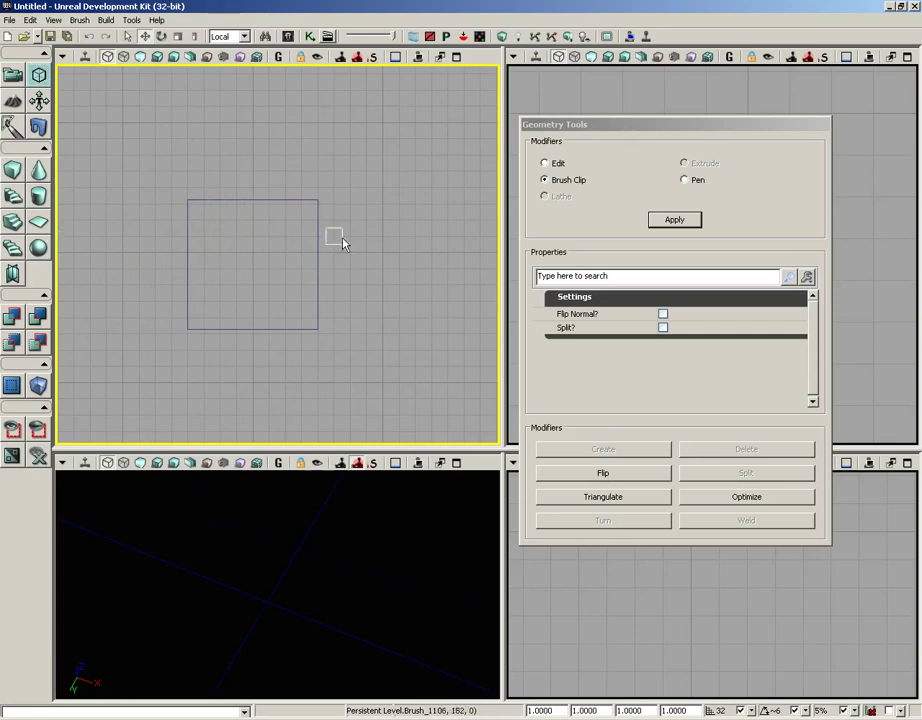
left_click_drag(349, 238, 379, 206)
scroll(387, 226, "up", 1)
scroll(358, 200, "down", 1)
scroll(356, 191, "up", 1)
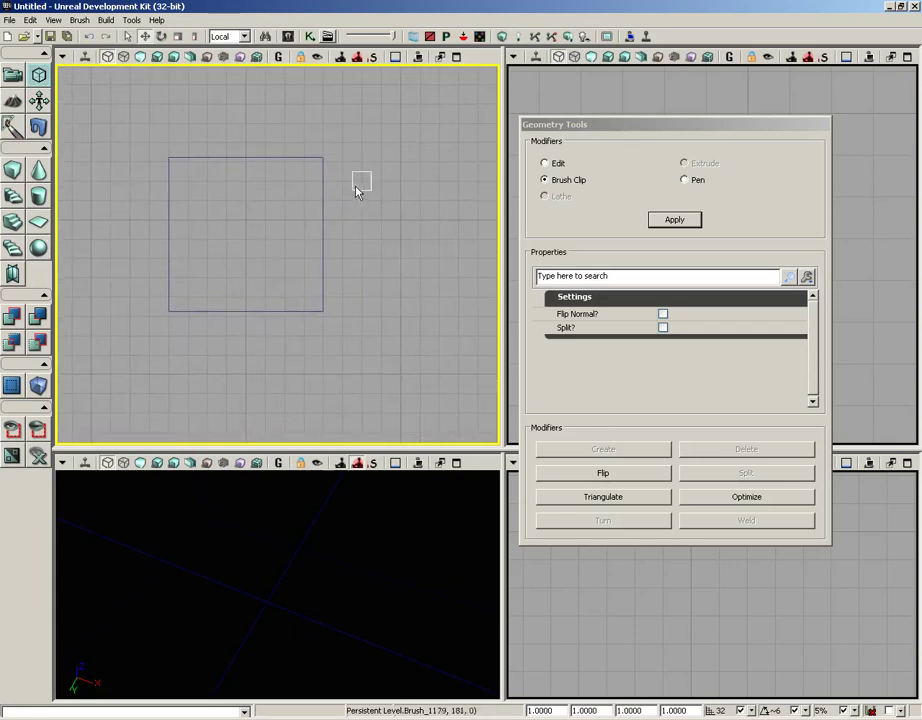
Set a slanted clip line across the square, tick Flip Normal?, and apply the clip
left_click(207, 123)
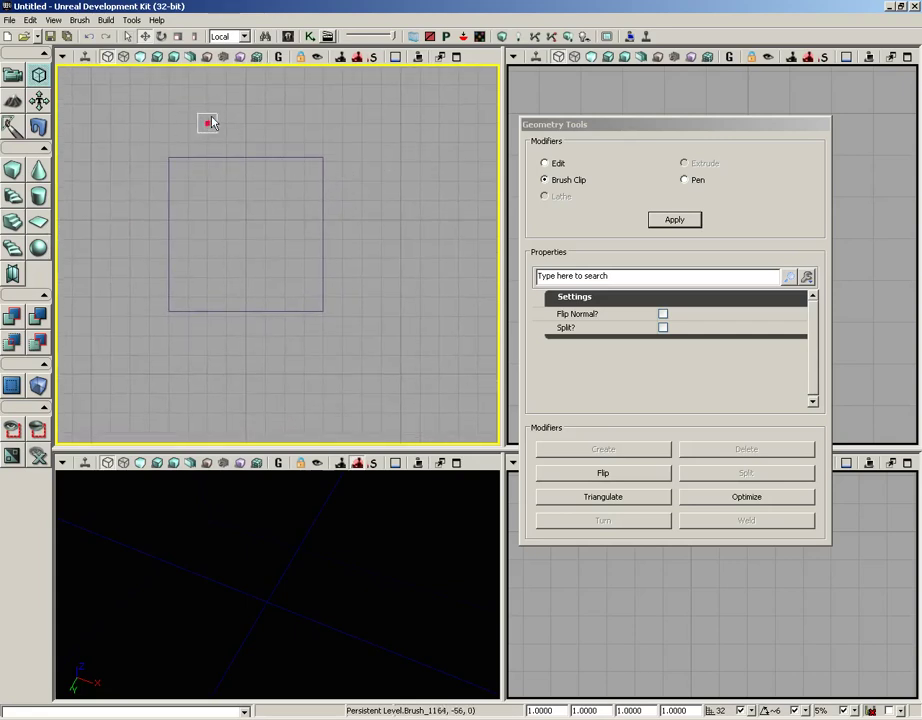
left_click(246, 357)
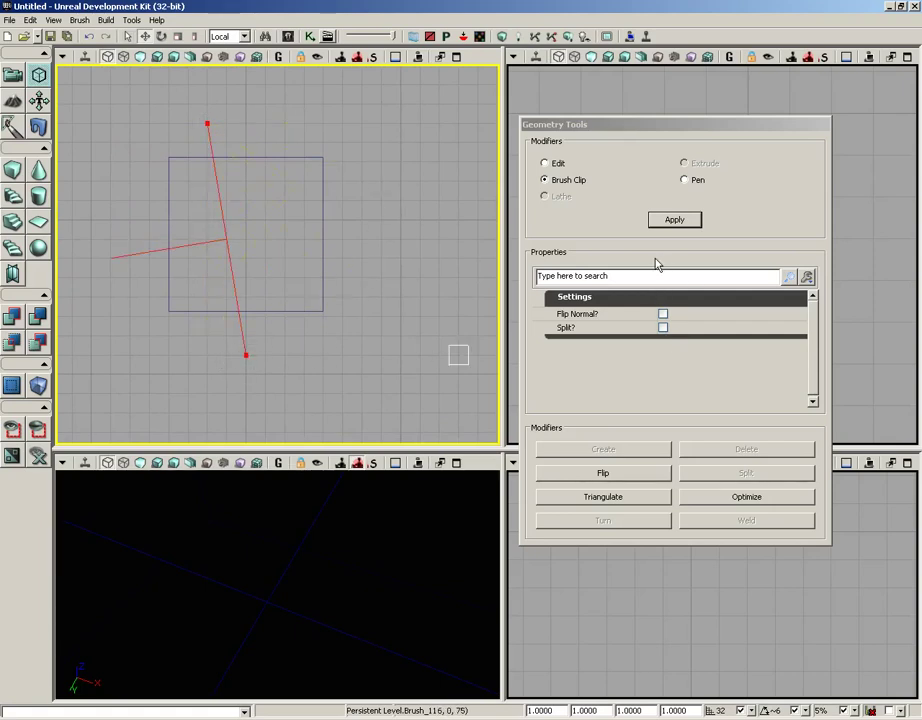
left_click(664, 315)
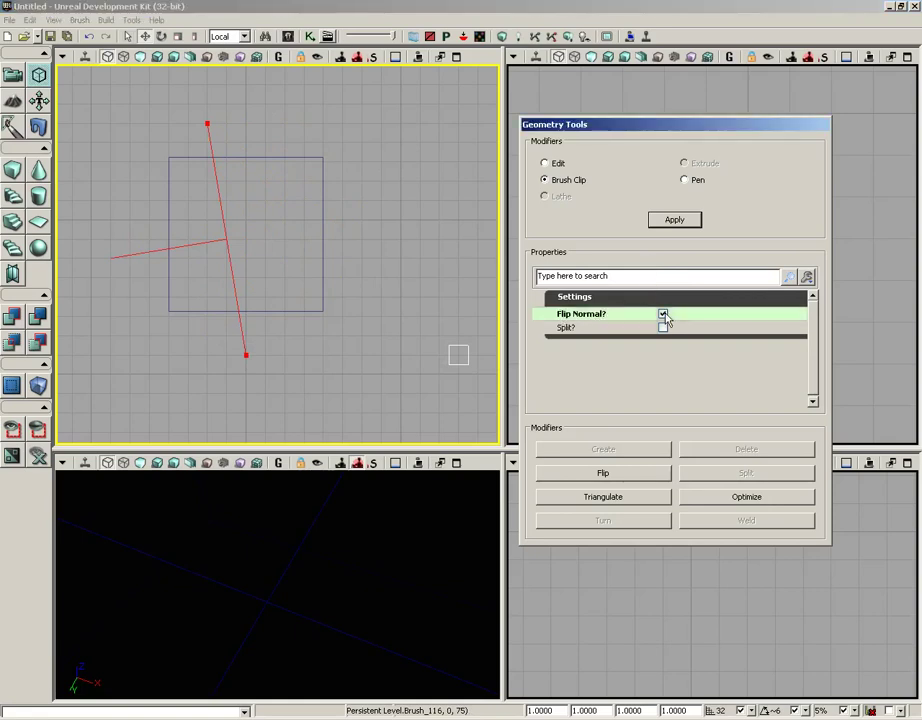
left_click(322, 219)
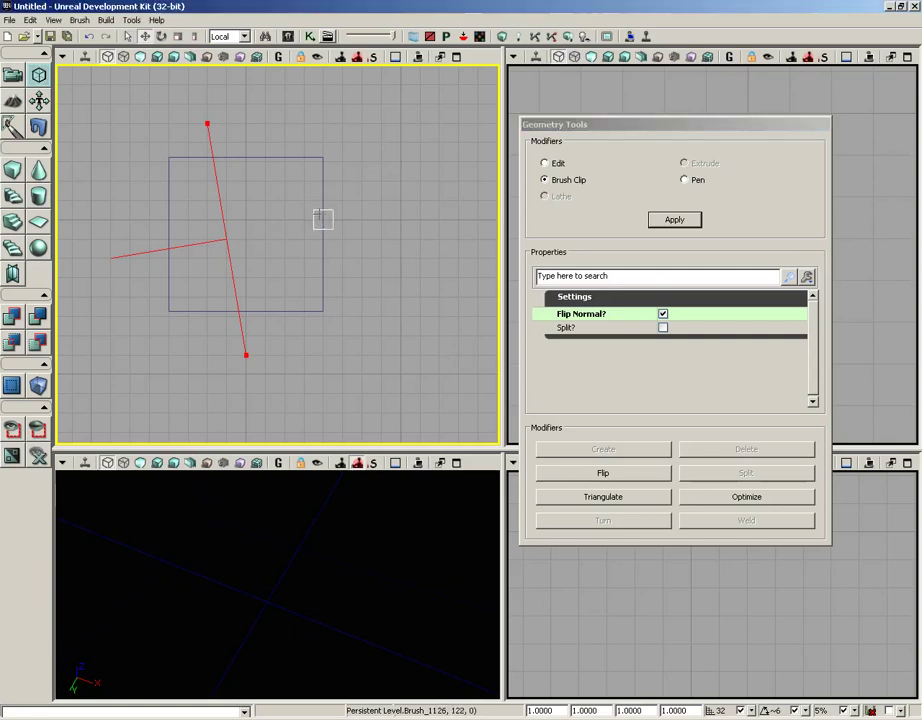
left_click(674, 221)
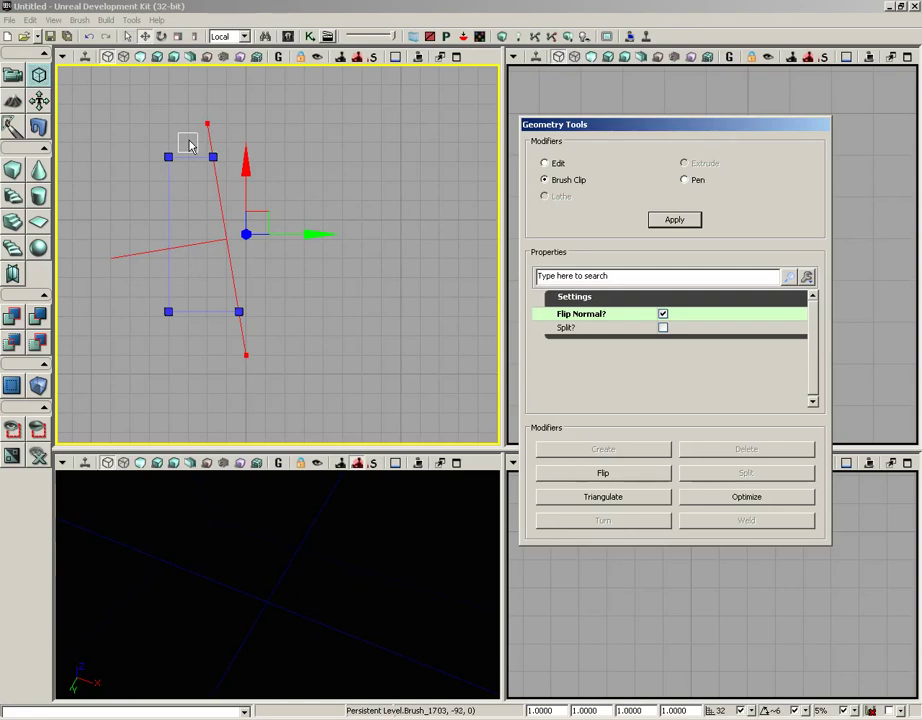
Undo the clip to restore the whole square brush
left_click_drag(206, 154, 356, 220)
scroll(400, 285, "up", 2)
scroll(400, 285, "down", 2)
key("Escape")
scroll(372, 249, "up", 2)
Move the builder brush left out of the way and uncheck Flip Normal?
left_click(351, 234)
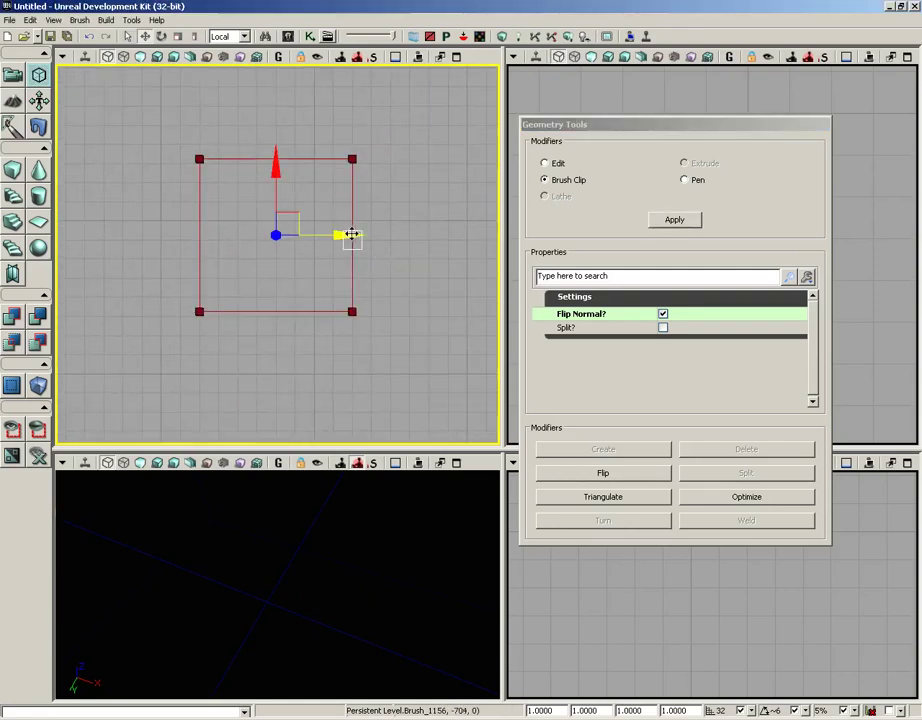
left_click_drag(362, 234, 44, 236)
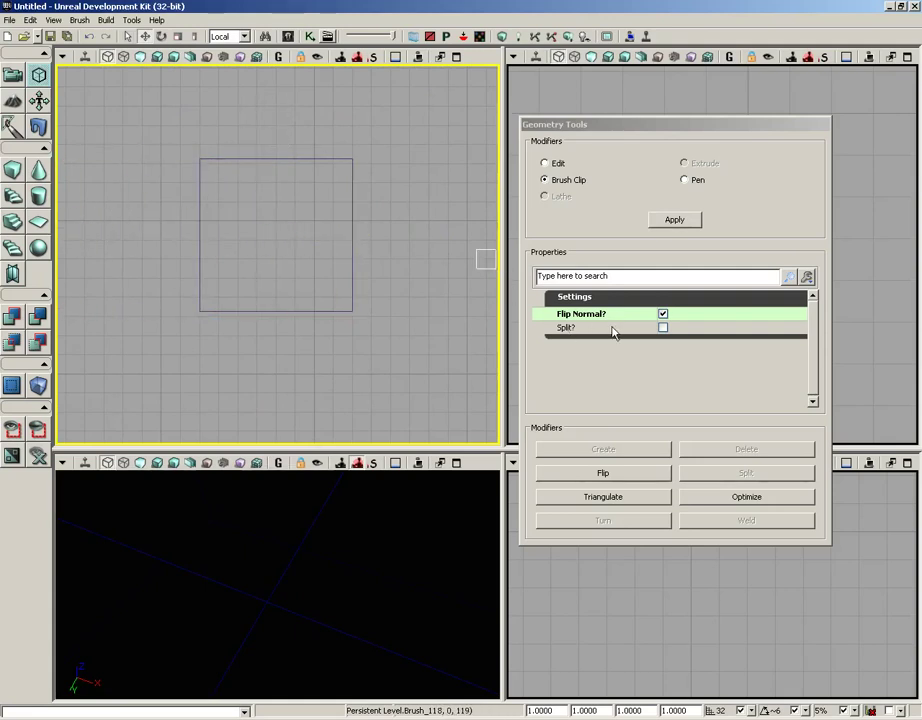
left_click(663, 316)
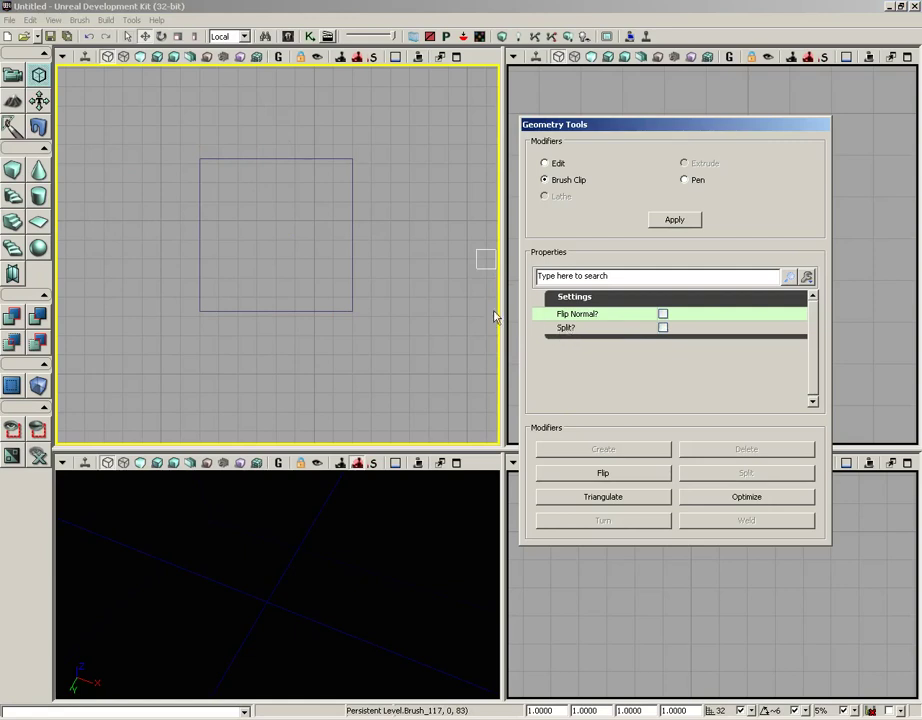
Place two clip points forming a slanted cut line across the square
left_click_drag(222, 120, 197, 136)
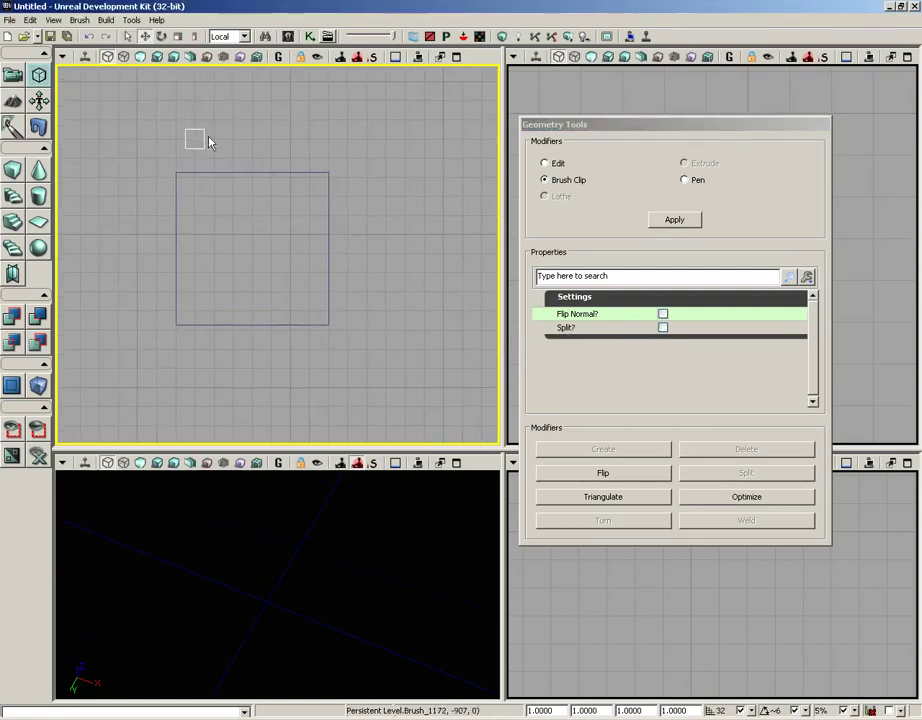
left_click(232, 120)
left_click(293, 369)
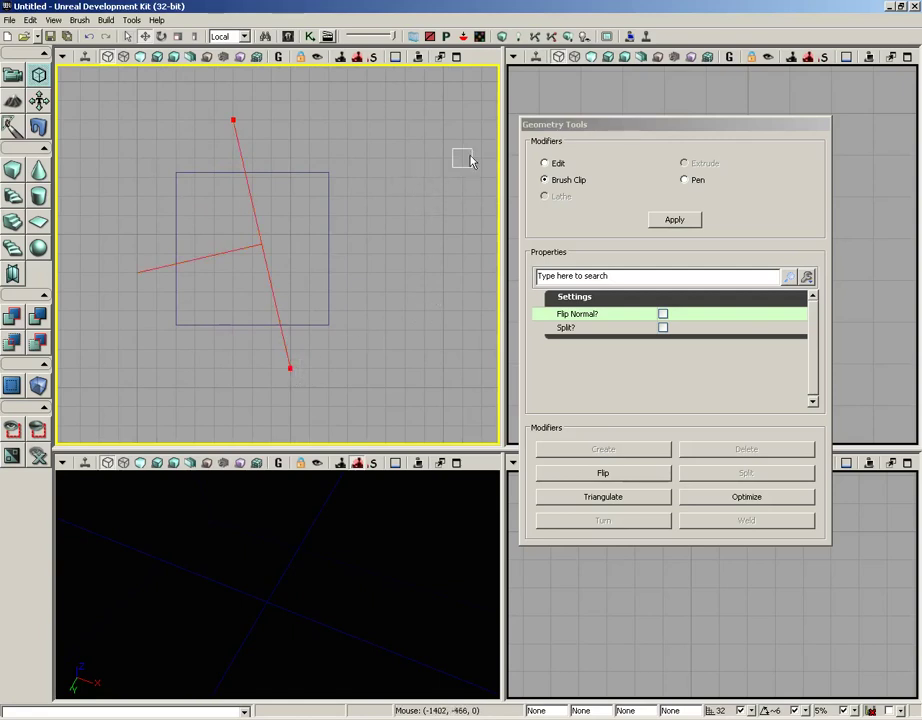
Select the square, tick Split?, apply the clip, and select the left half
left_click(327, 270)
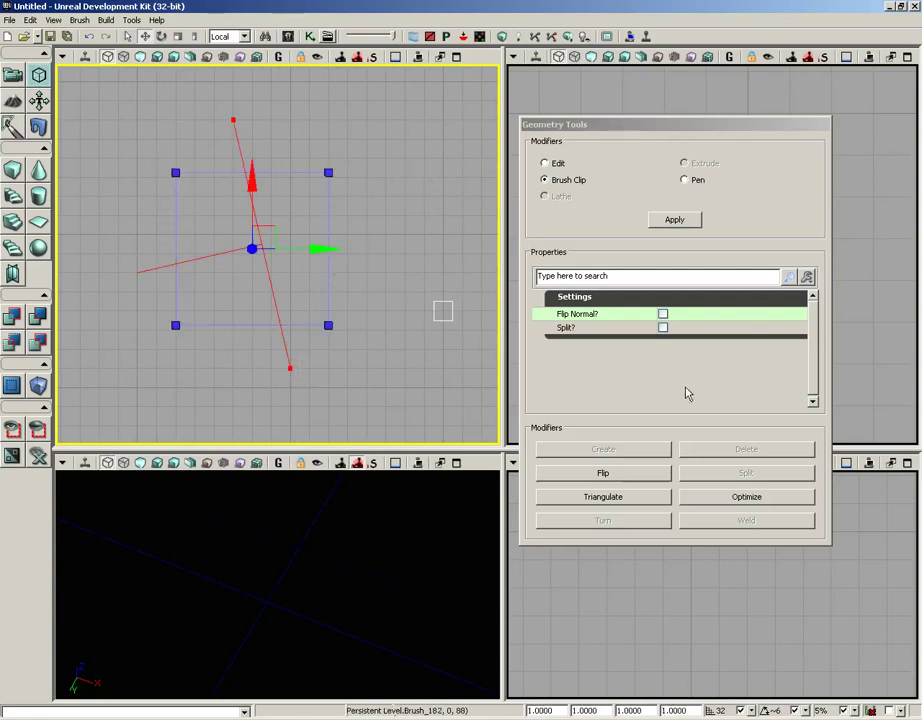
left_click(662, 327)
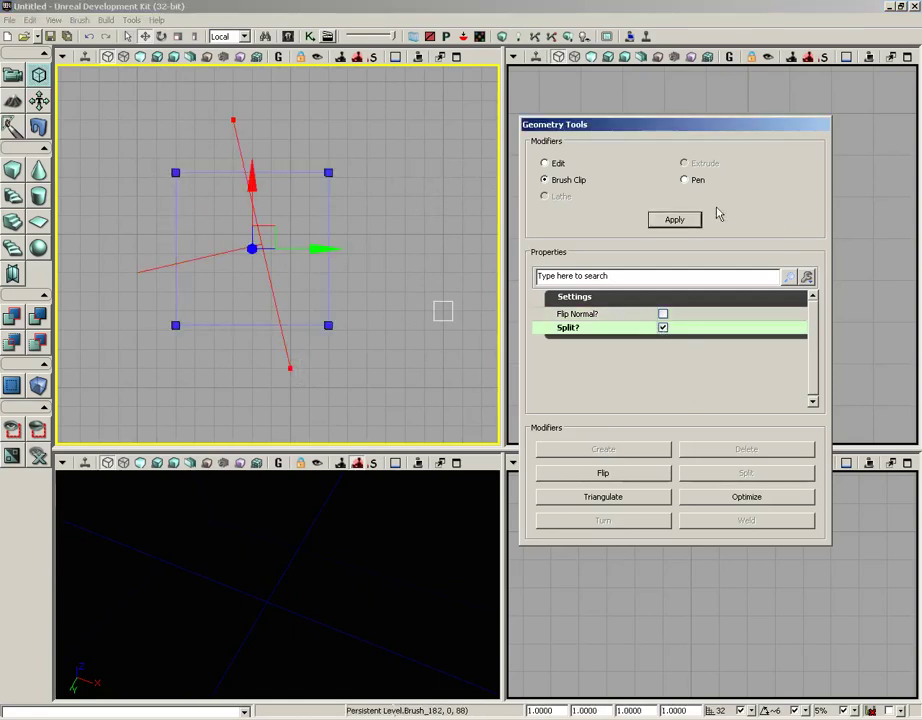
left_click(684, 221)
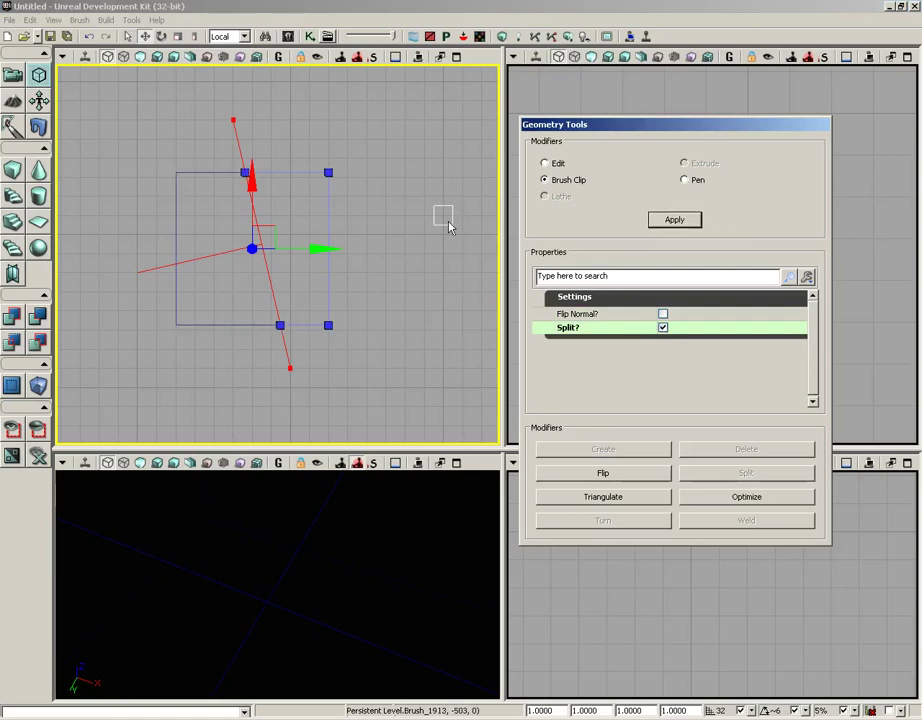
left_click(175, 214)
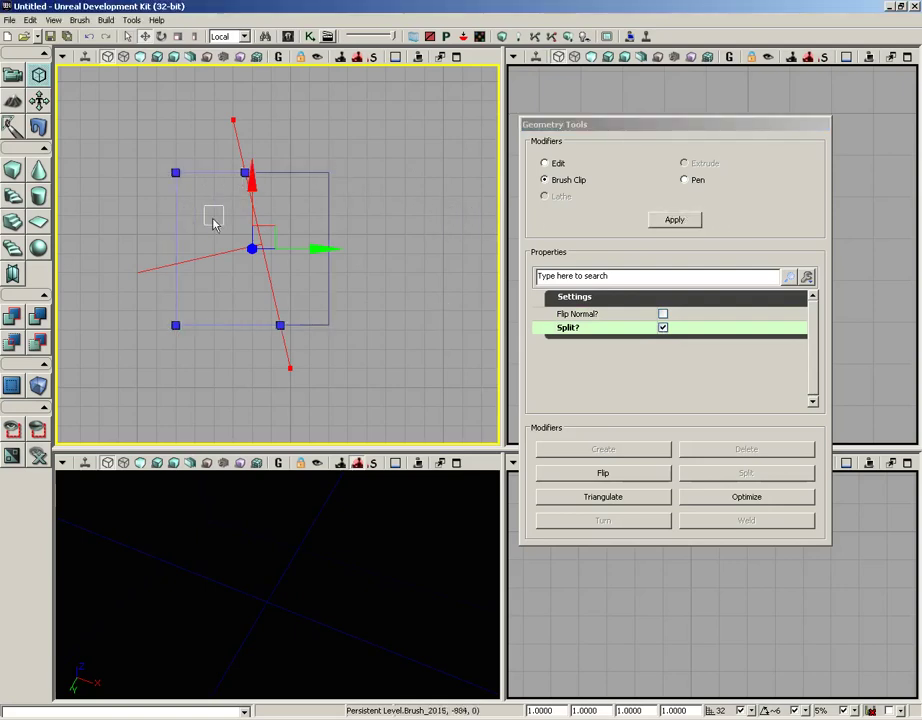
Move the left half left and the right half right, then inspect them in perspective
mouse_move(319, 247)
left_mouse_down()
mouse_move(309, 237)
mouse_move(385, 249)
left_mouse_up()
left_click(327, 220)
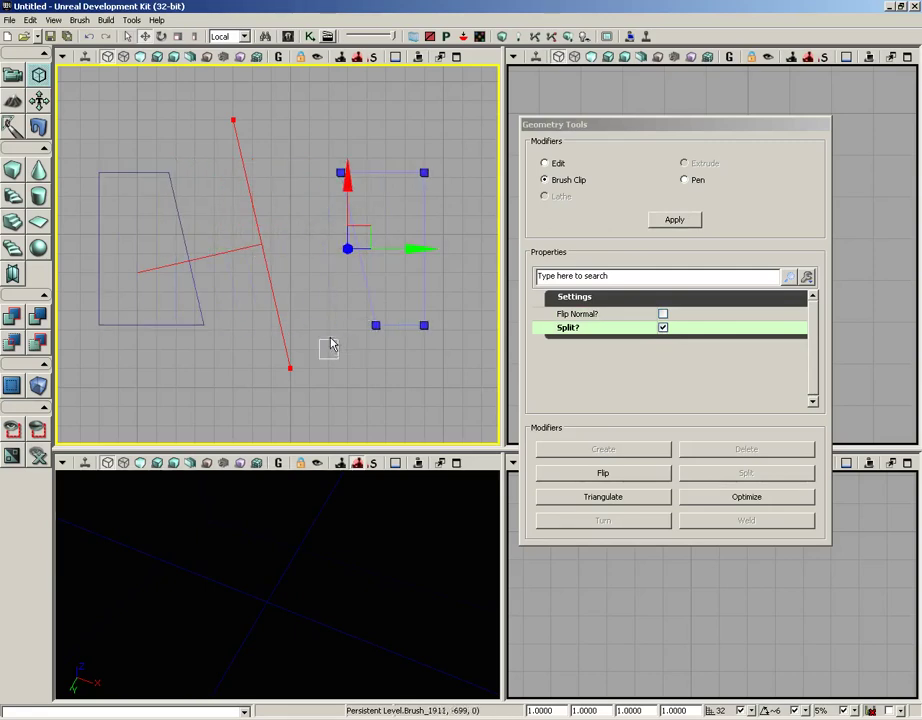
mouse_move(333, 563)
left_mouse_down()
mouse_move(309, 488)
mouse_move(329, 574)
mouse_move(251, 477)
mouse_move(58, 479)
left_mouse_up()
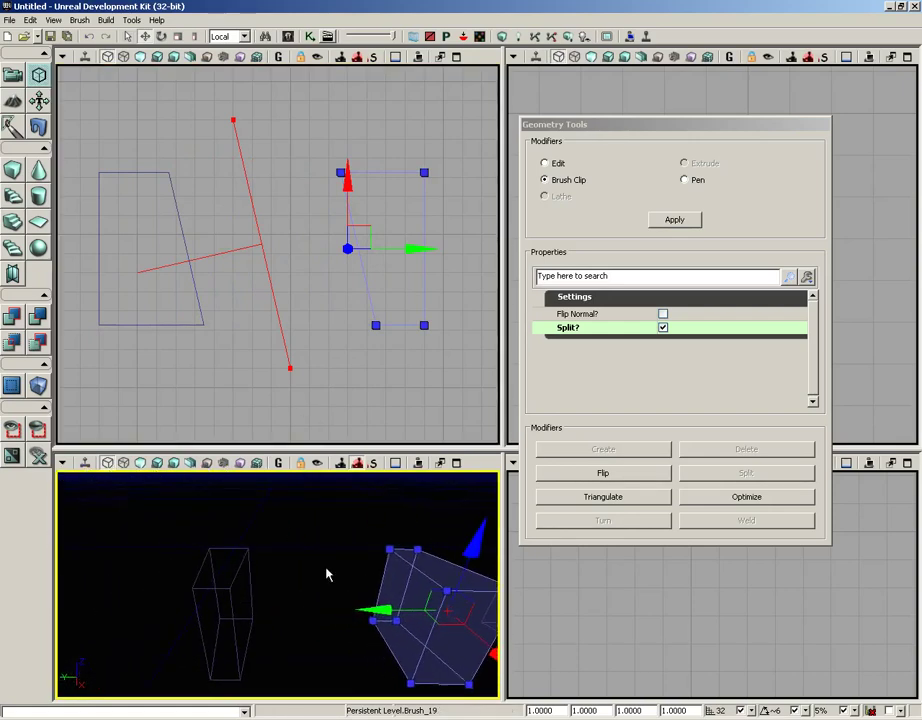
scroll(362, 360, "down", 4)
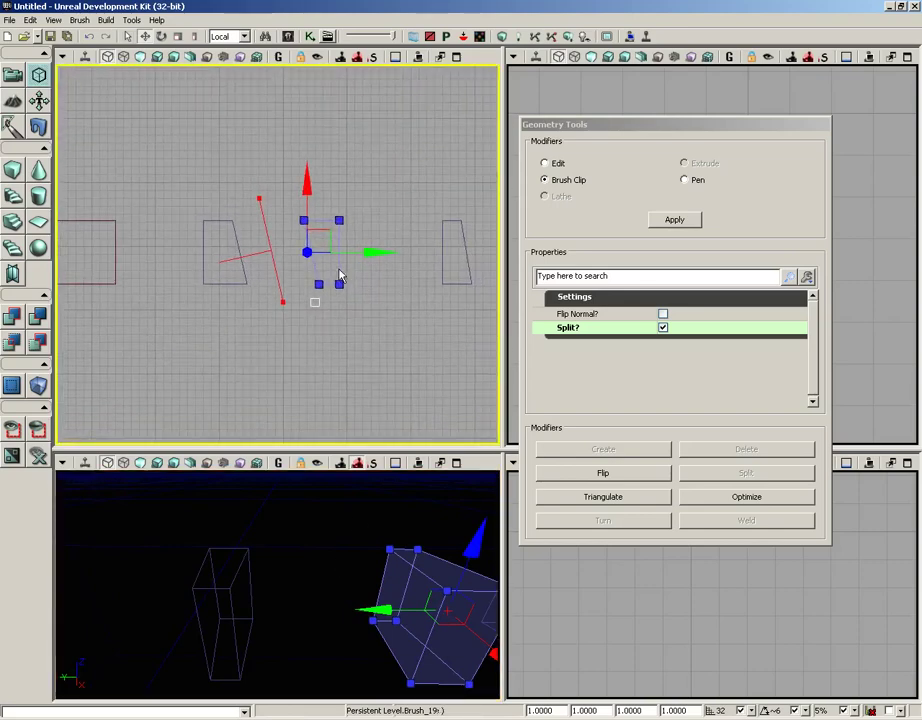